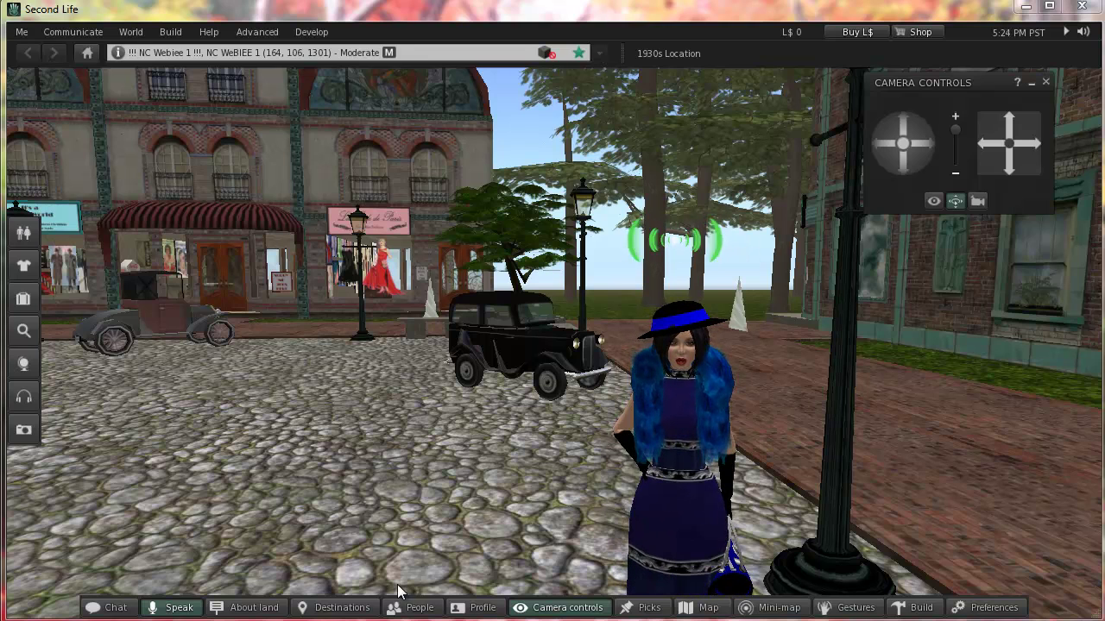
# - Switch off the microphone for speaking with people nearby
pyautogui.click(153, 610)
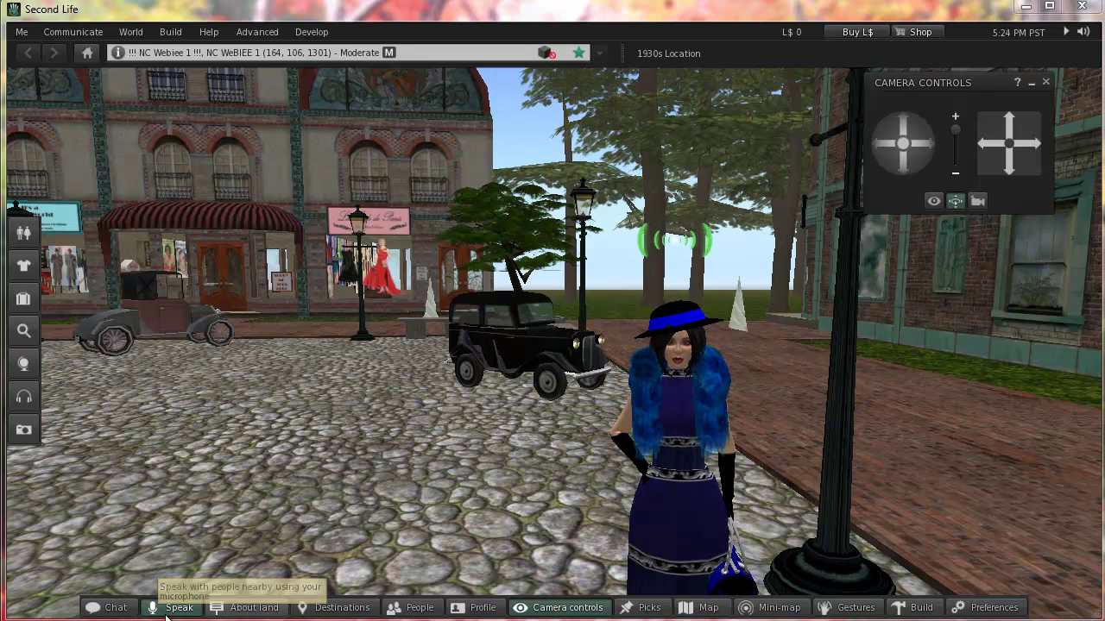
pyautogui.click(156, 612)
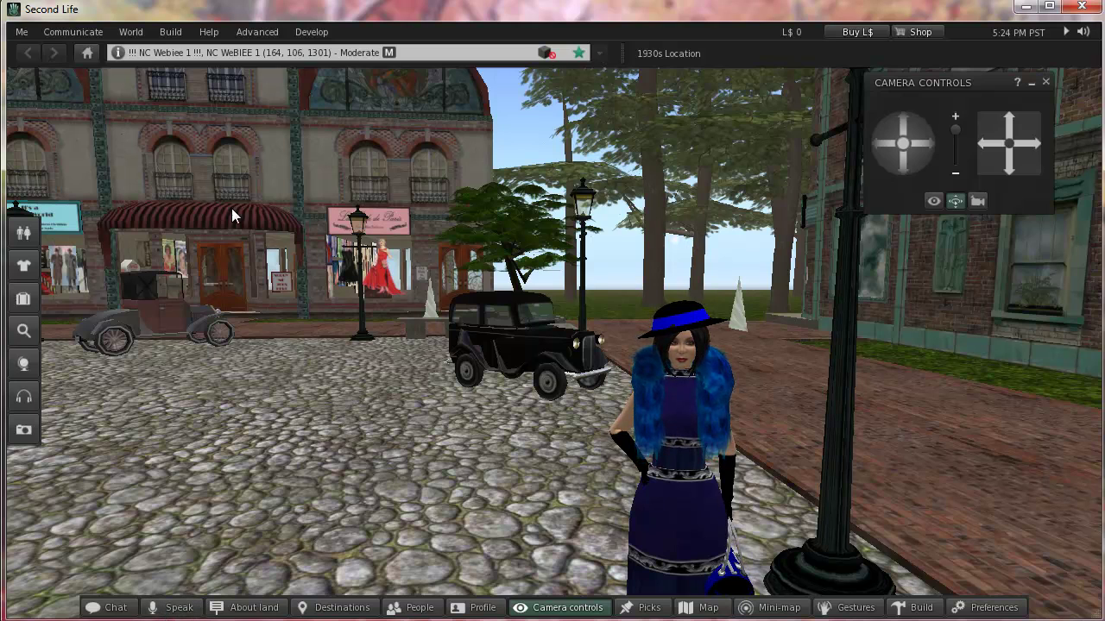
# - Open the Sound & Media preferences and raise the voice chat volume slightly
pyautogui.click(22, 33)
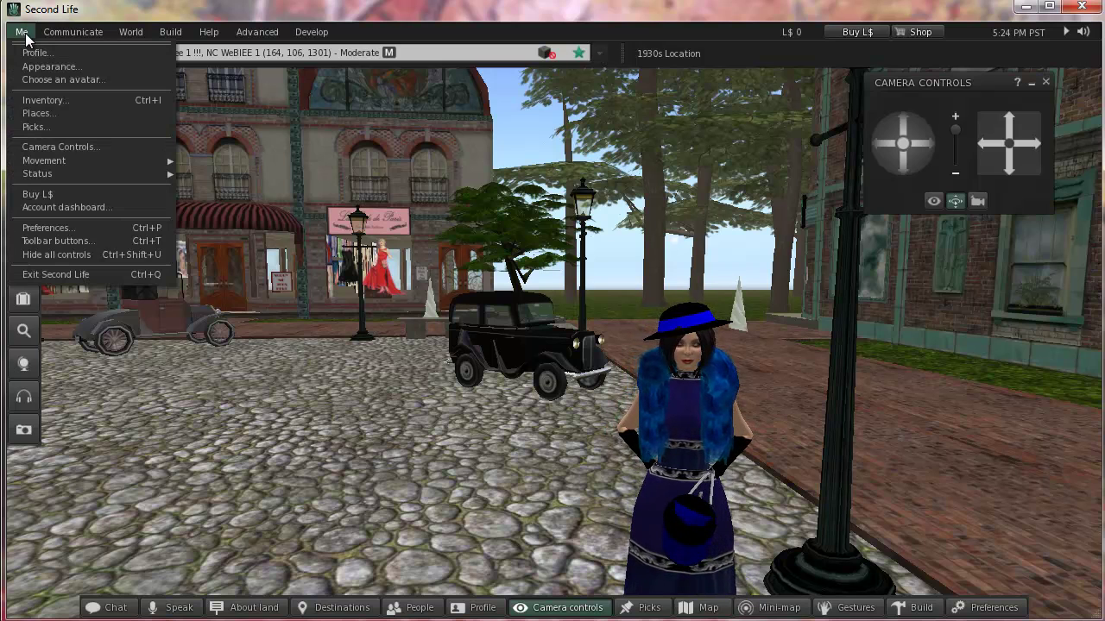
pyautogui.click(55, 228)
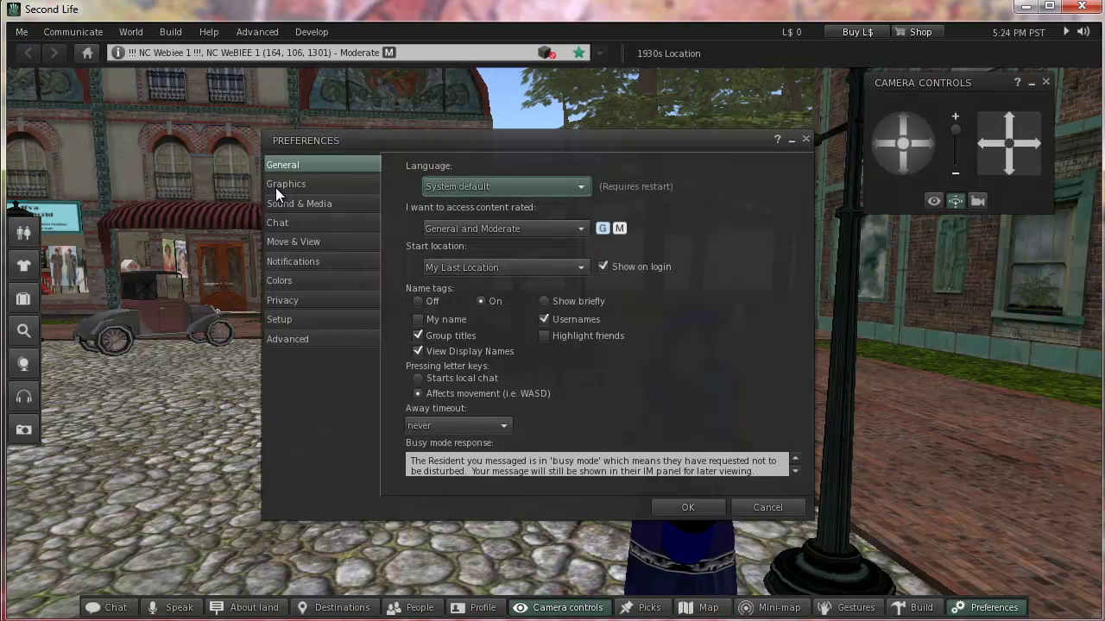
pyautogui.click(298, 202)
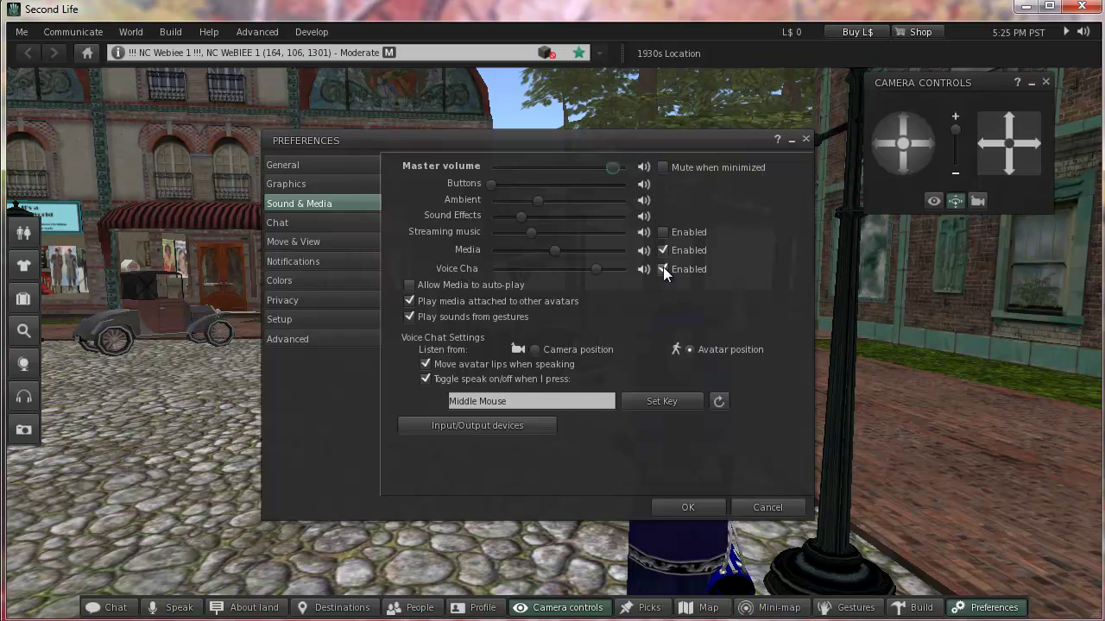
pyautogui.moveTo(598, 268); pyautogui.dragTo(606, 267)
# - Disable and re-enable voice chat, and mute and unmute its sound
pyautogui.click(662, 269)
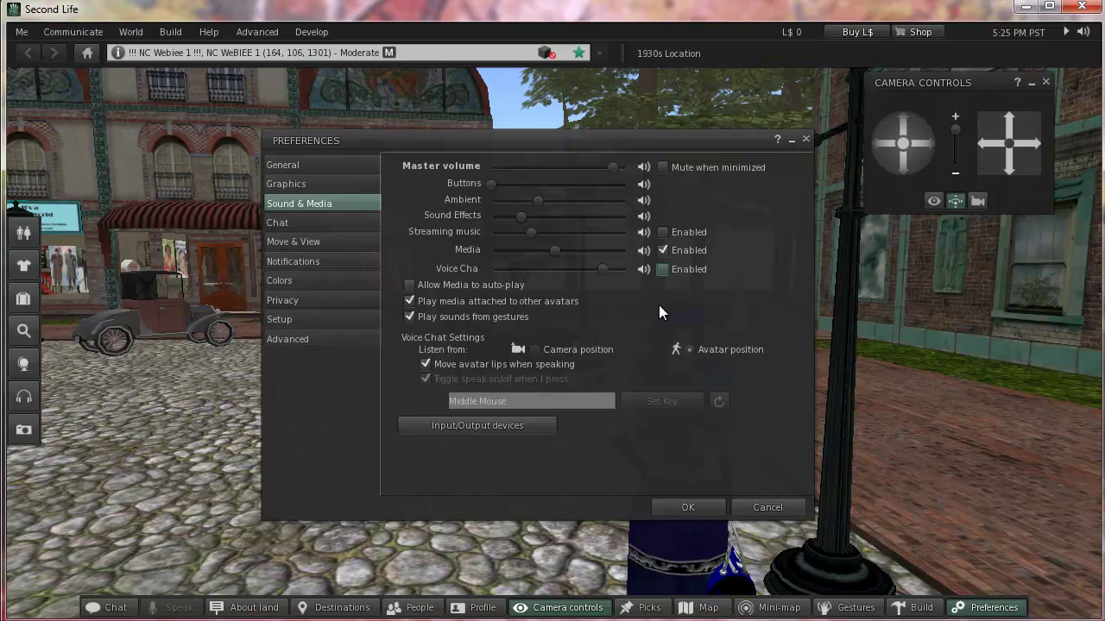
pyautogui.click(663, 271)
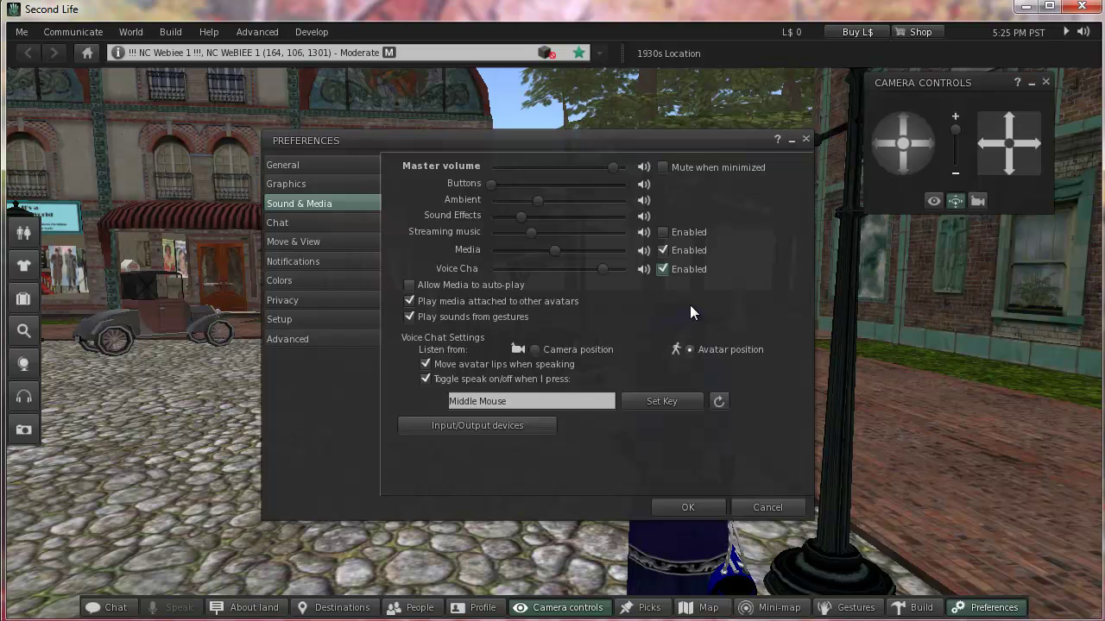
pyautogui.click(643, 269)
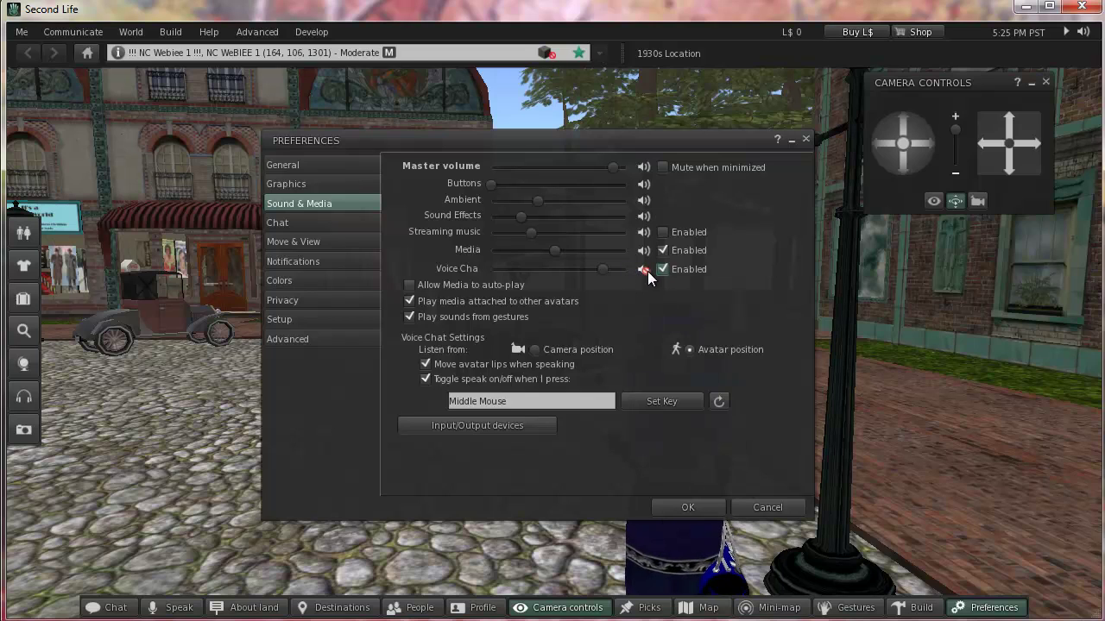
pyautogui.click(647, 271)
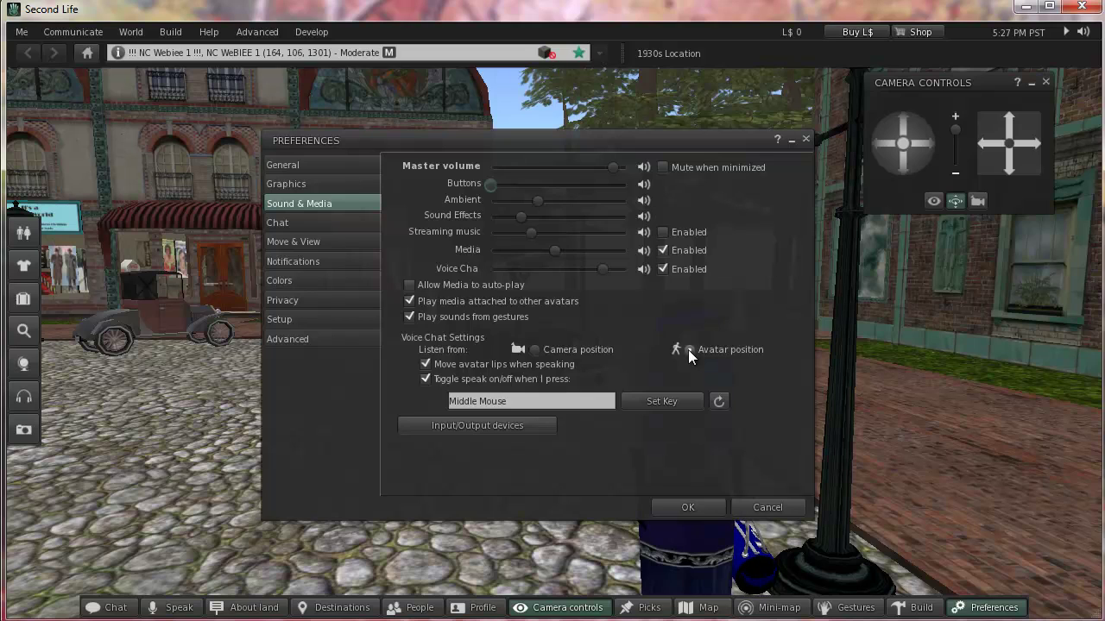
# - Zoom the camera in closer on the avatar
pyautogui.click(955, 116)
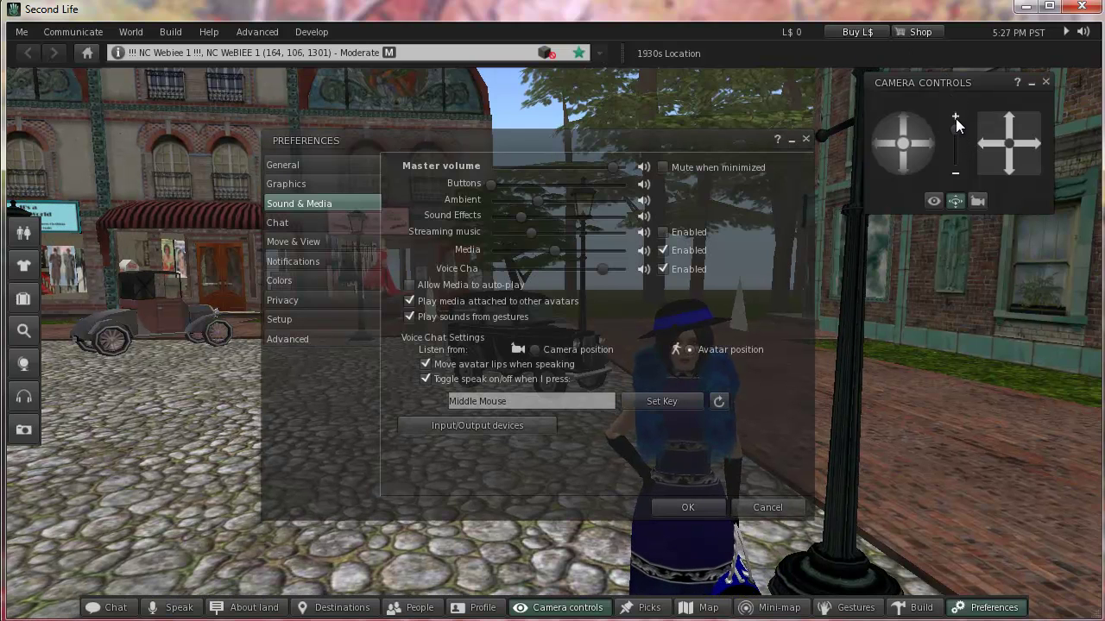
pyautogui.click(955, 118)
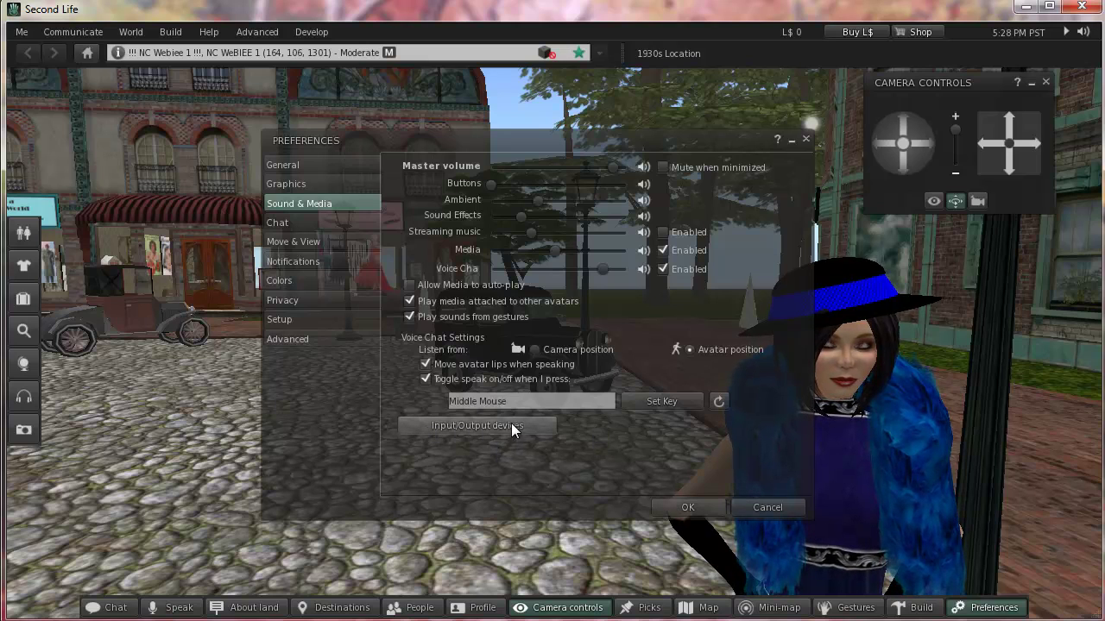
# - Check the voice input and output device choices, raise My volume slightly past the middle, and save the preferences
pyautogui.click(470, 424)
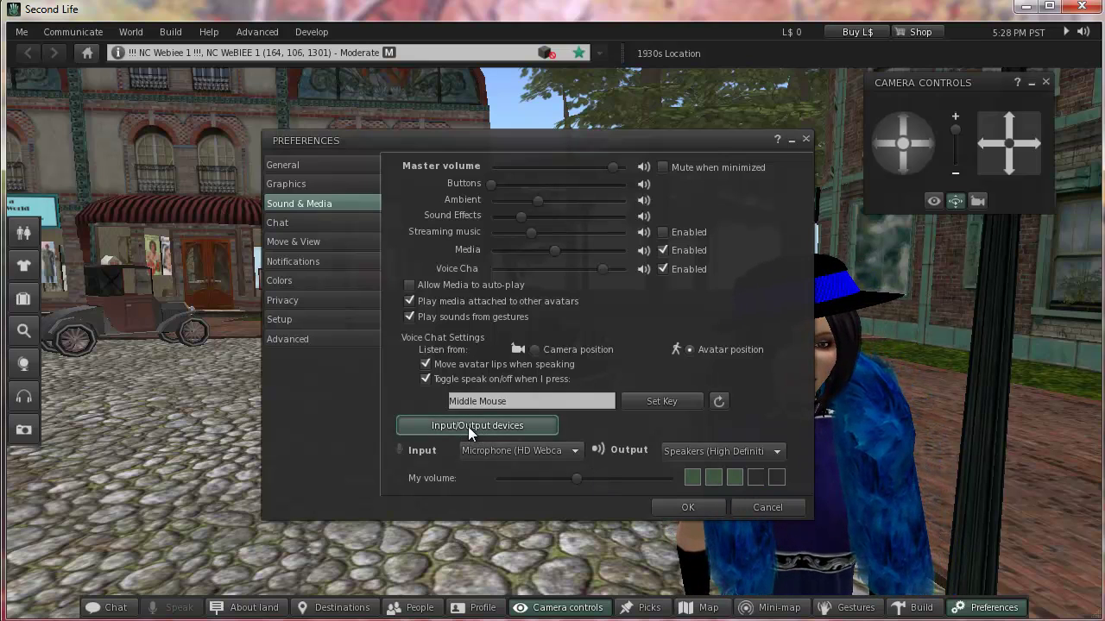
pyautogui.click(577, 447)
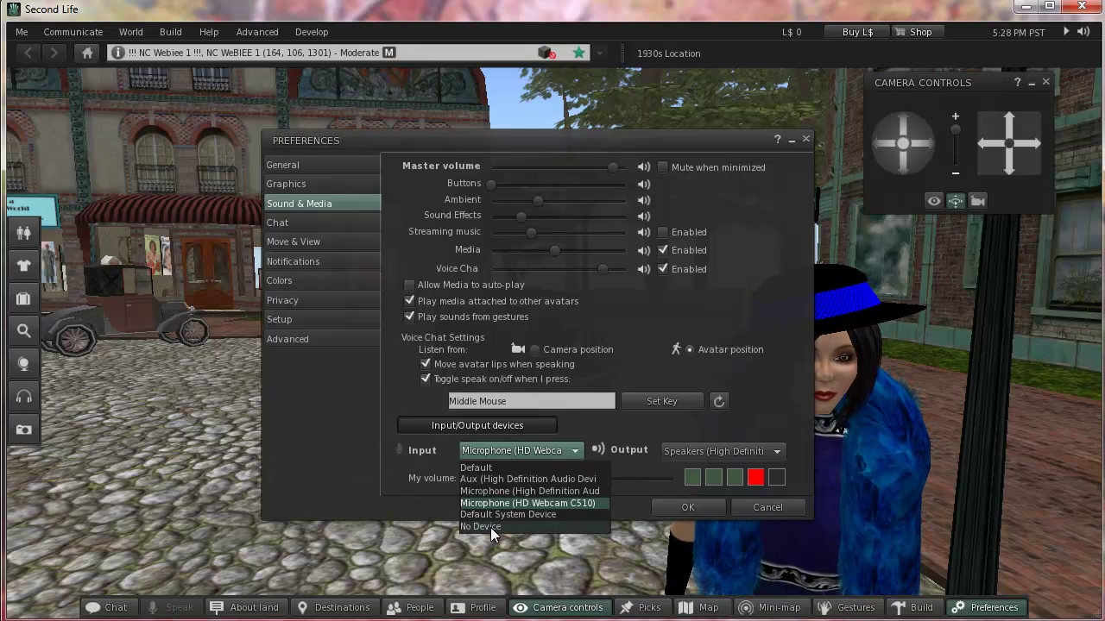
pyautogui.click(778, 449)
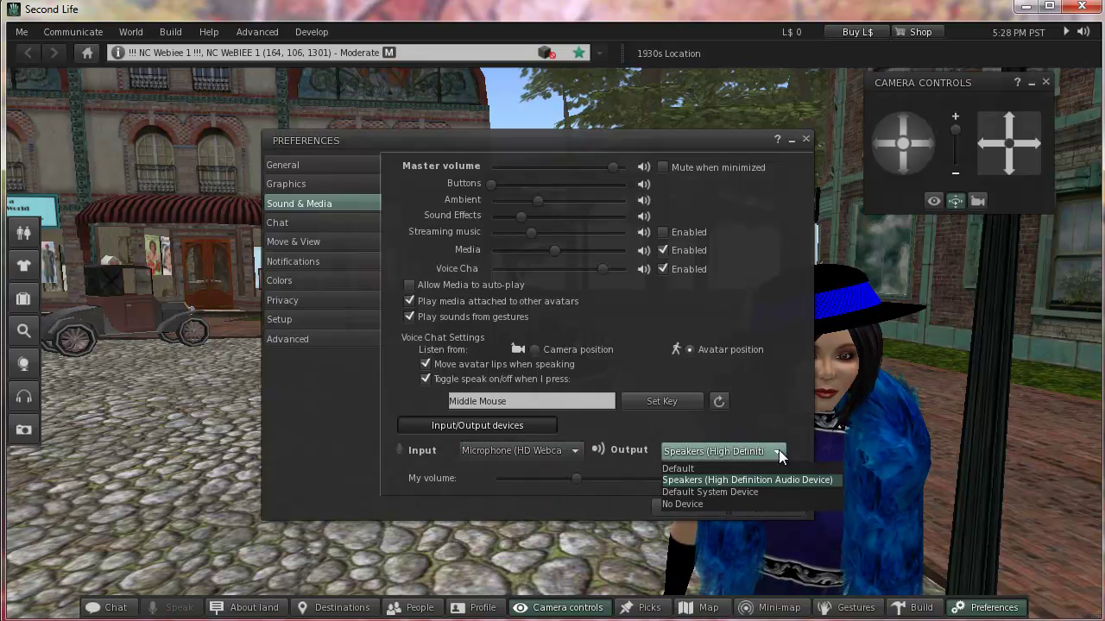
pyautogui.click(791, 409)
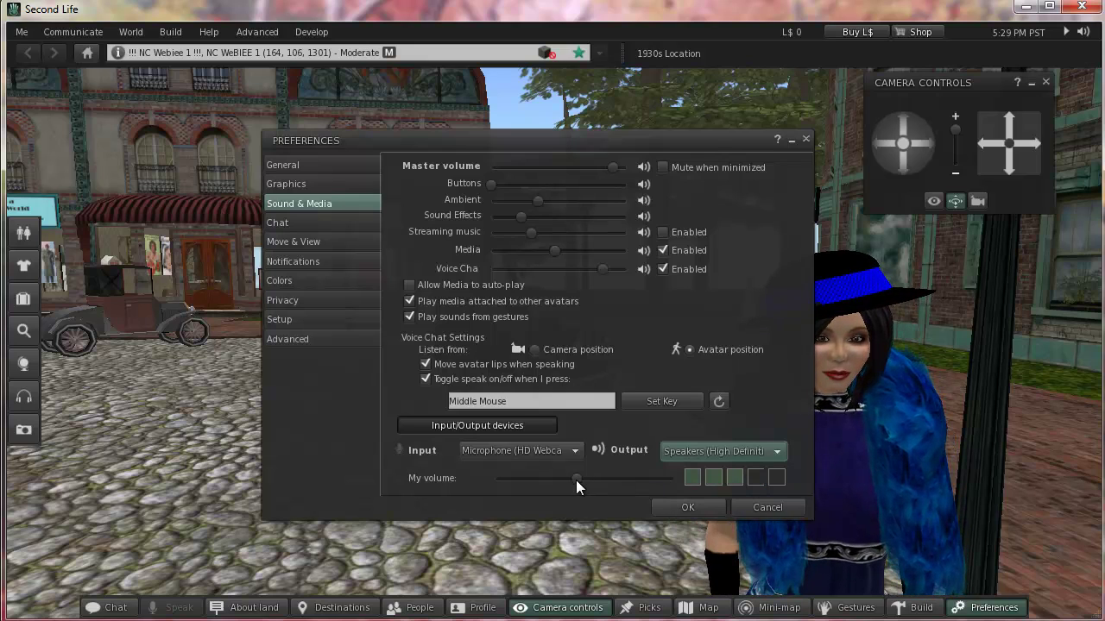
pyautogui.moveTo(575, 480)
pyautogui.mouseDown()
pyautogui.moveTo(554, 480)
pyautogui.moveTo(614, 481)
pyautogui.moveTo(595, 483)
pyautogui.mouseUp()
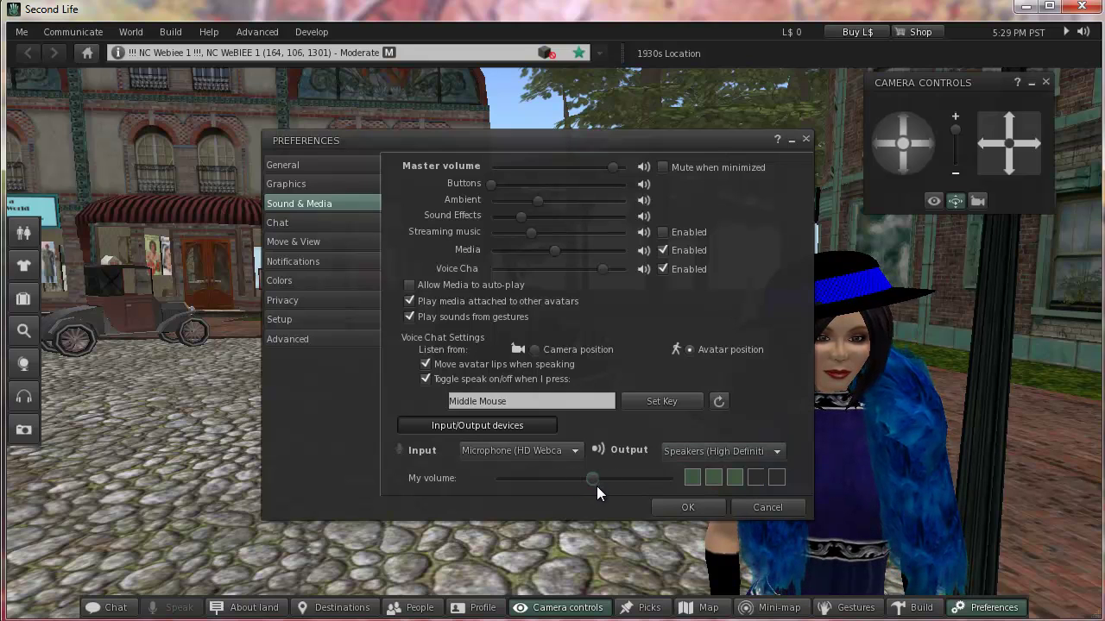
pyautogui.click(678, 508)
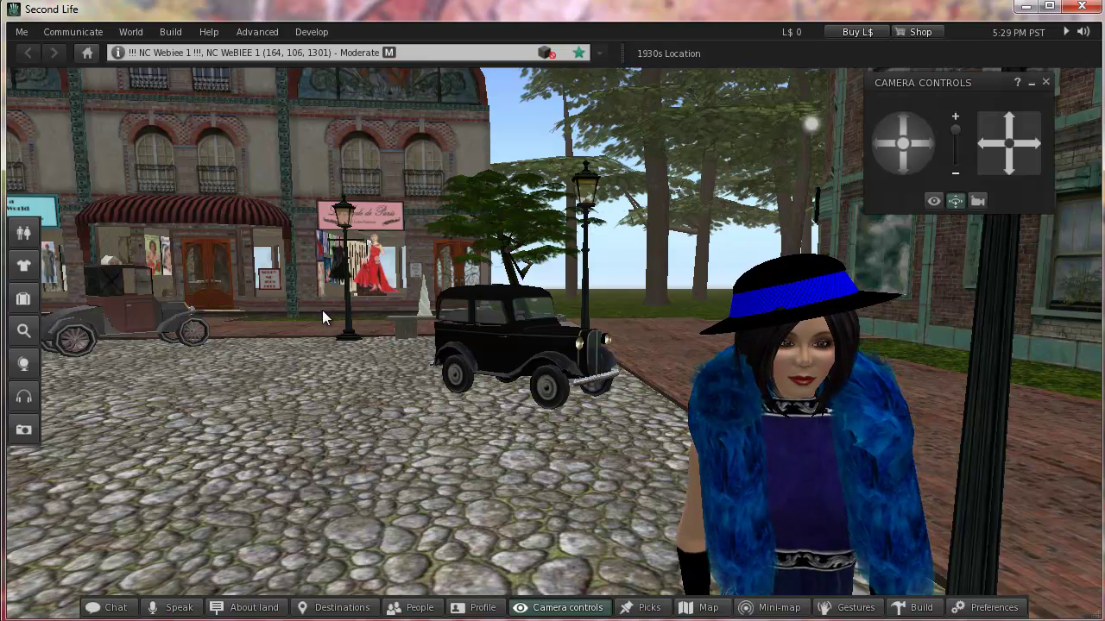
# - Open the voice settings to check nearby voice participants, and close them
pyautogui.click(23, 399)
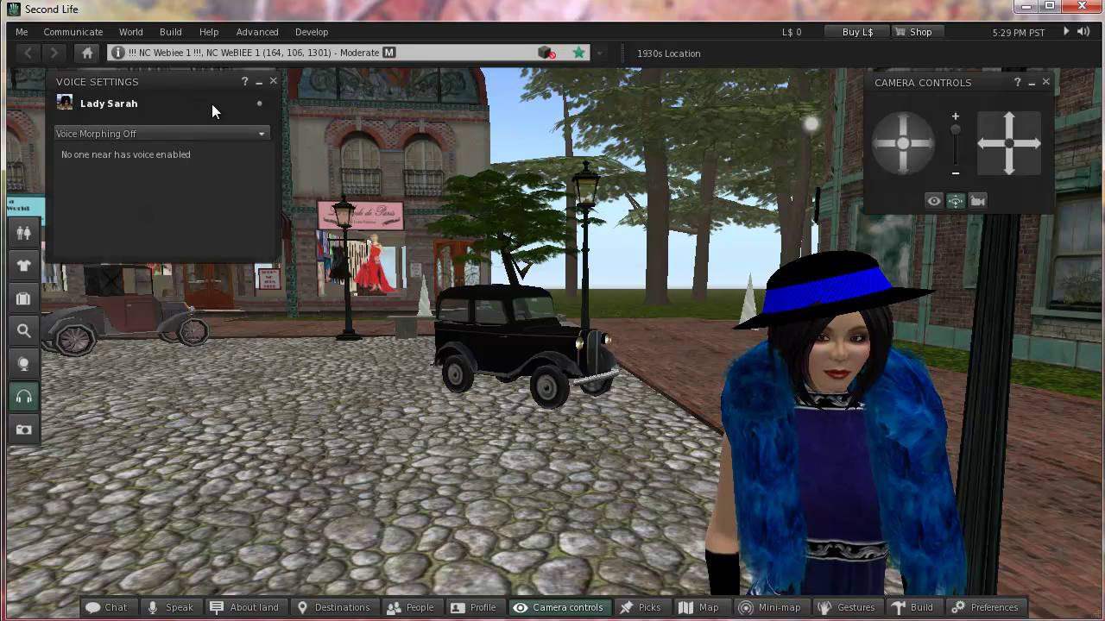
pyautogui.click(274, 81)
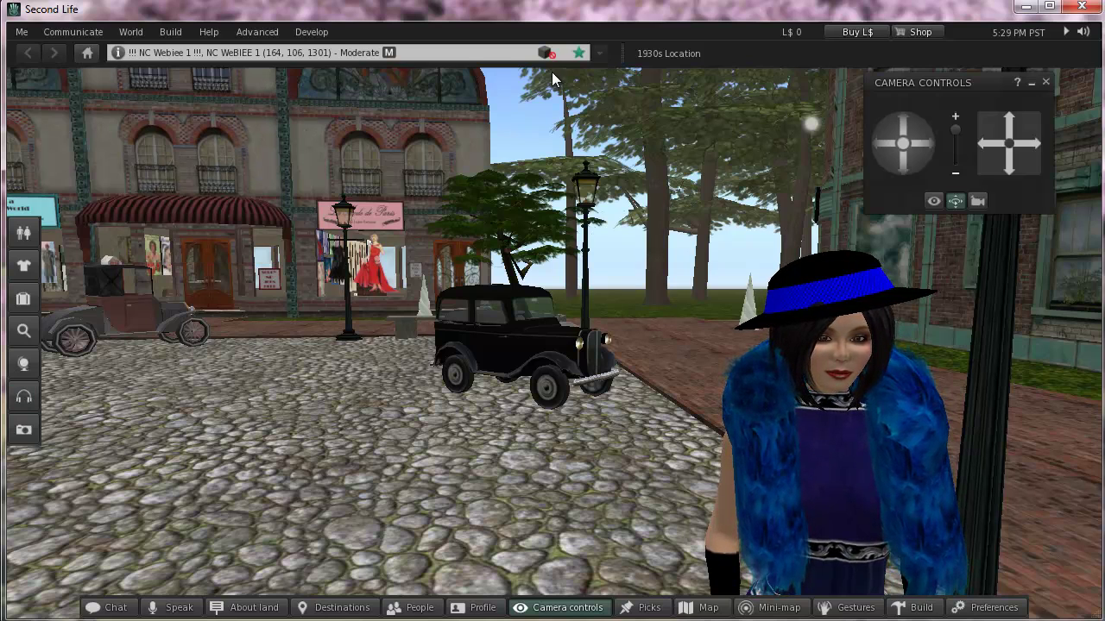
# - Adjust the master volume with the quick volume control, lowering it and raising it back near maximum
pyautogui.moveTo(1064, 35)
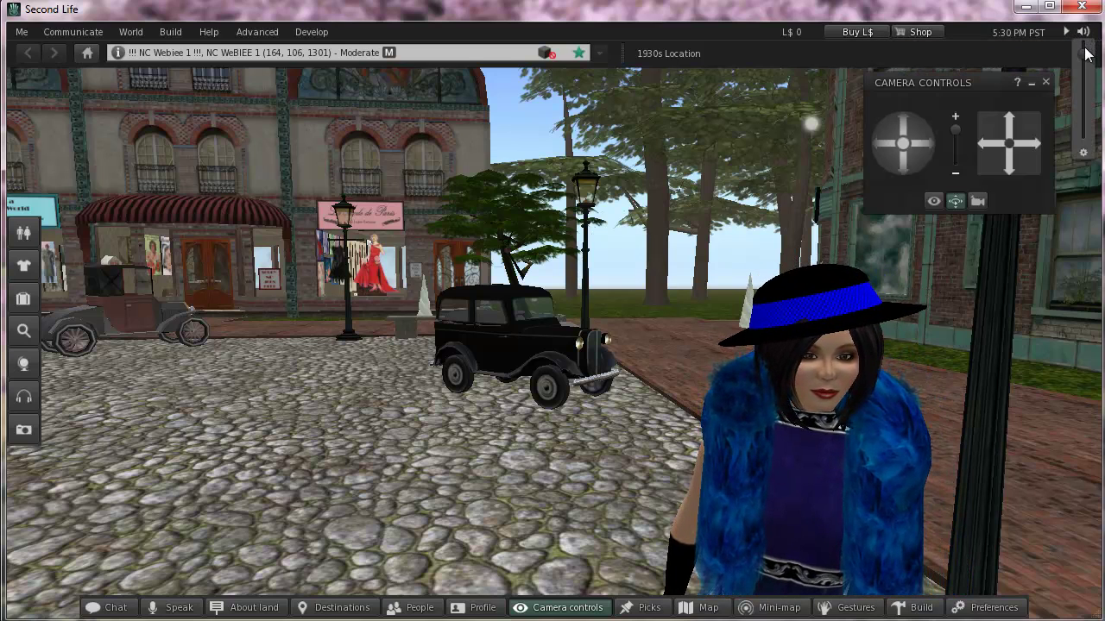
pyautogui.moveTo(1086, 65); pyautogui.dragTo(1090, 134)
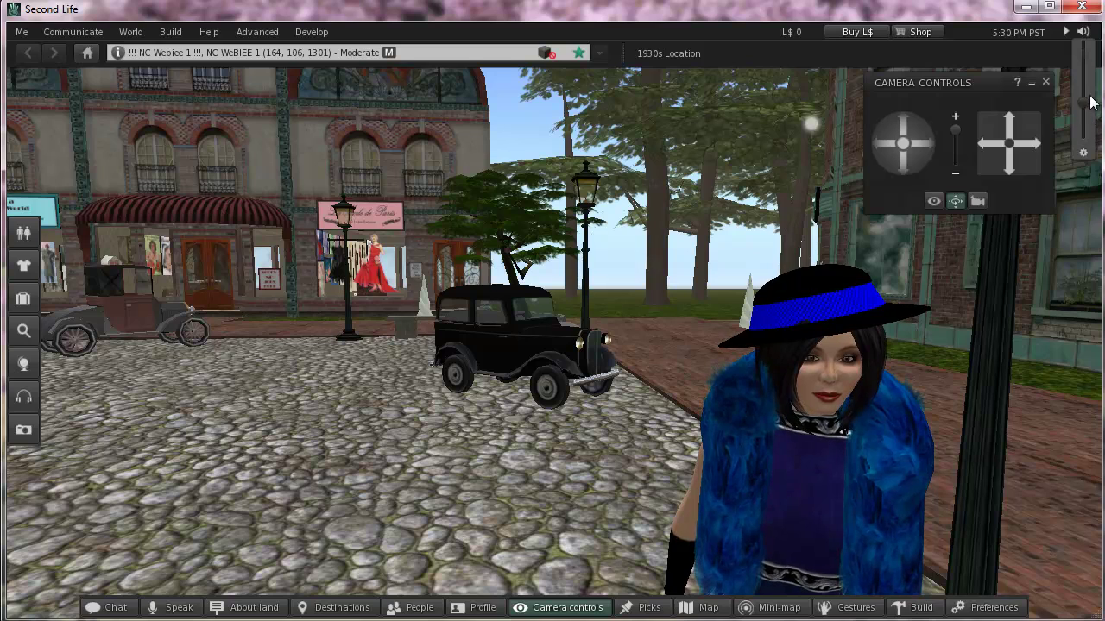
# - Examine the nearby media controls, including their sound preferences and the filter choices of the expanded media list
pyautogui.moveTo(1064, 34)
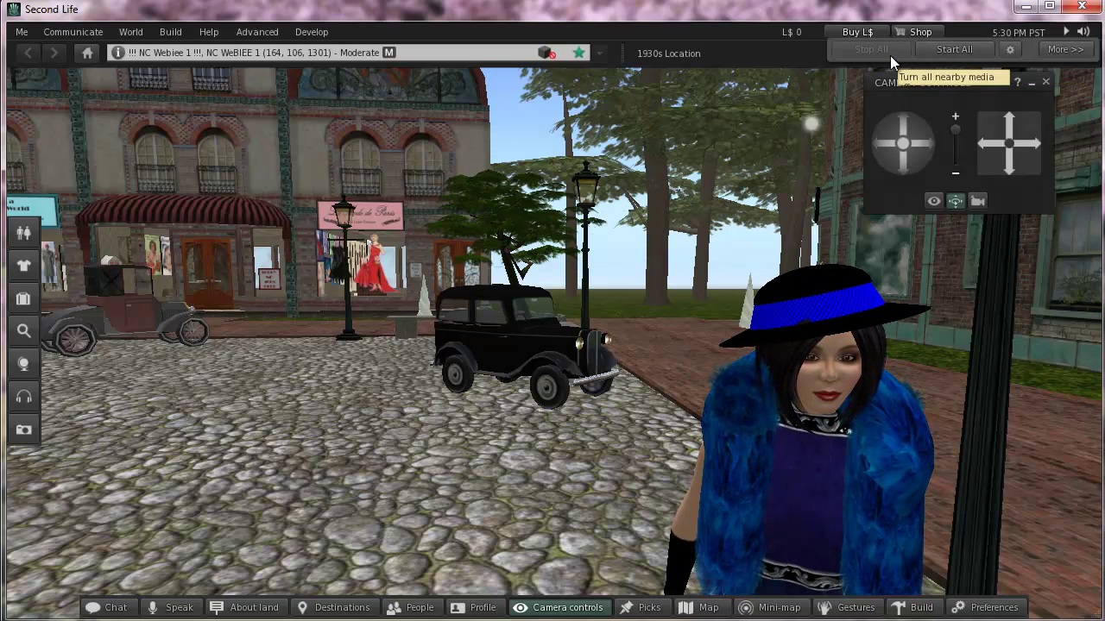
pyautogui.click(1010, 51)
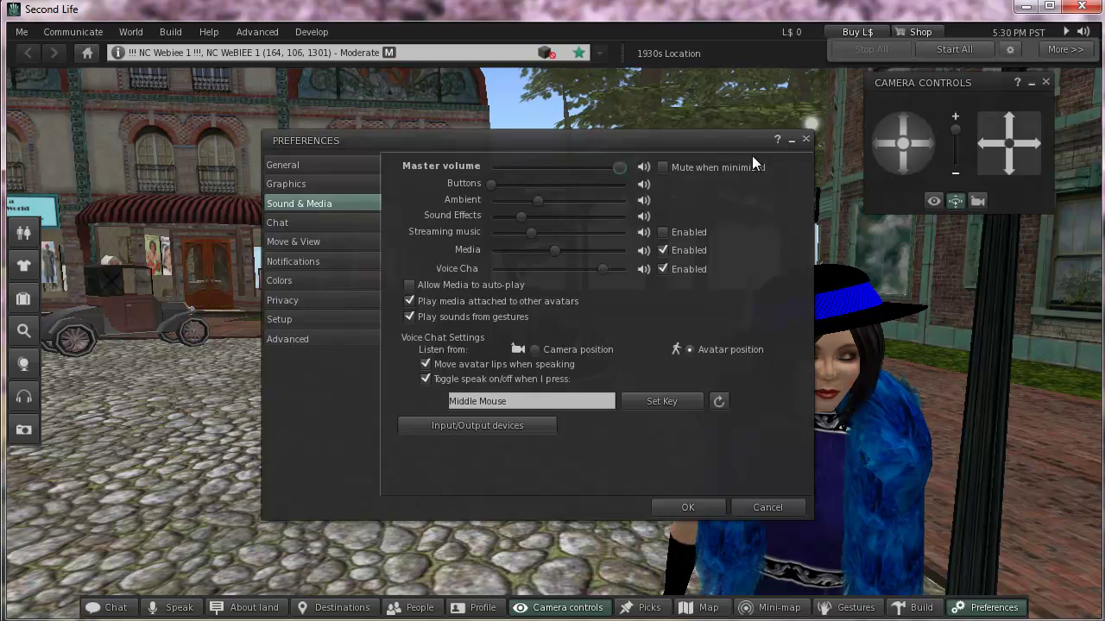
pyautogui.click(806, 139)
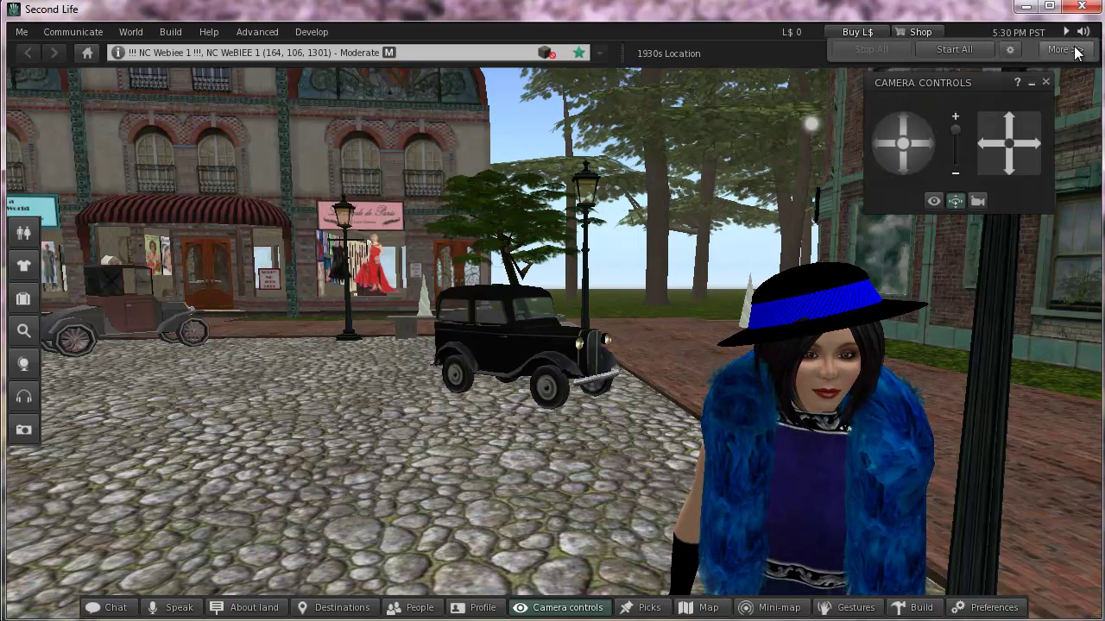
pyautogui.click(1070, 49)
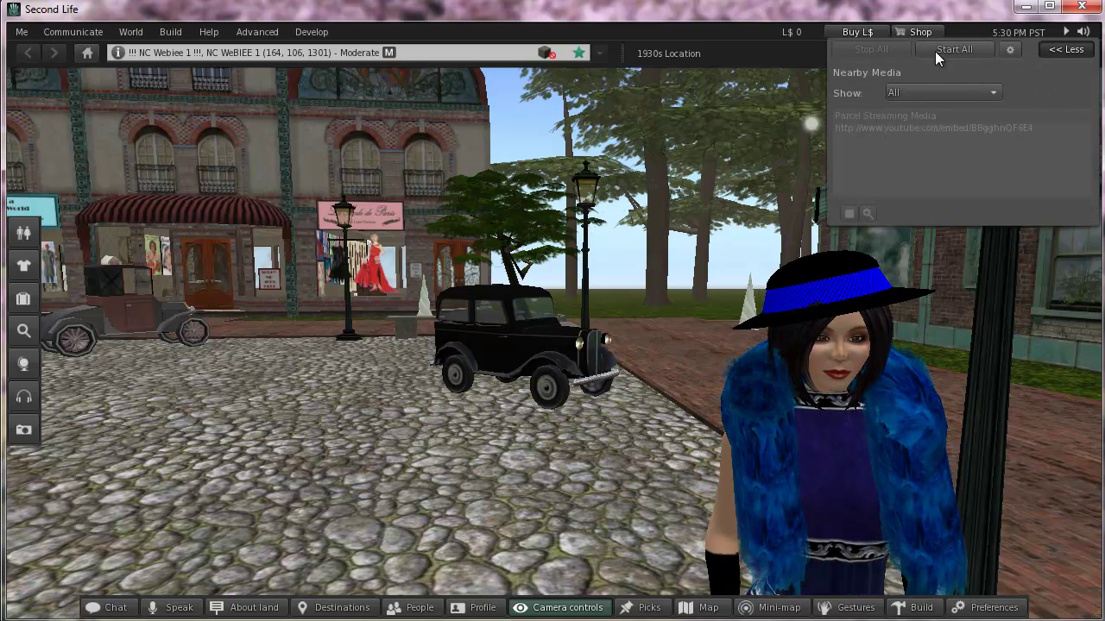
pyautogui.click(993, 91)
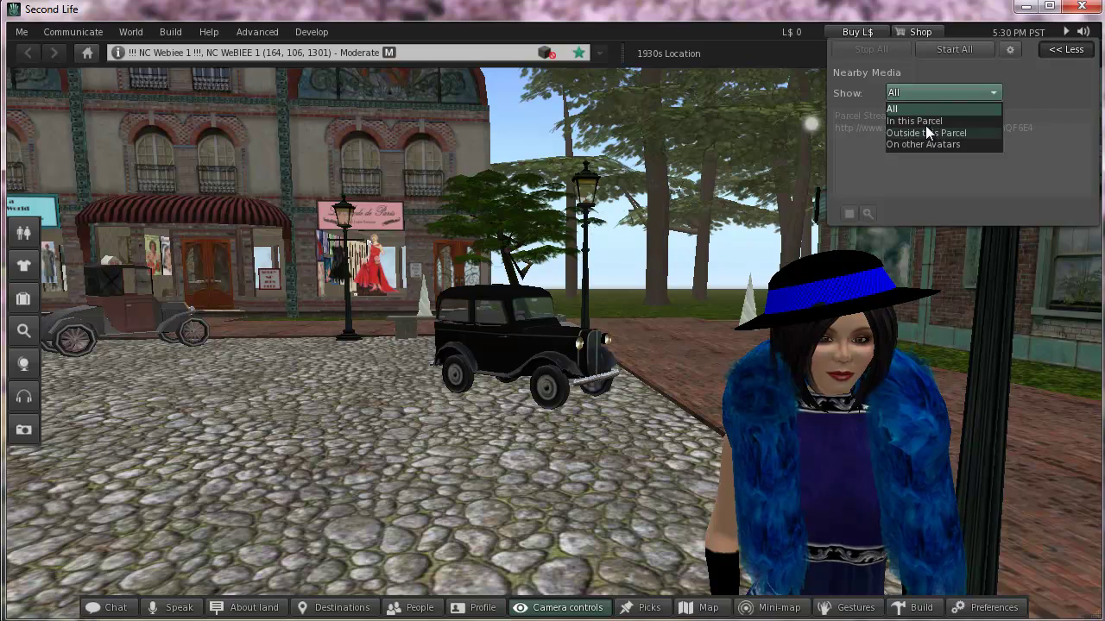
pyautogui.click(1043, 86)
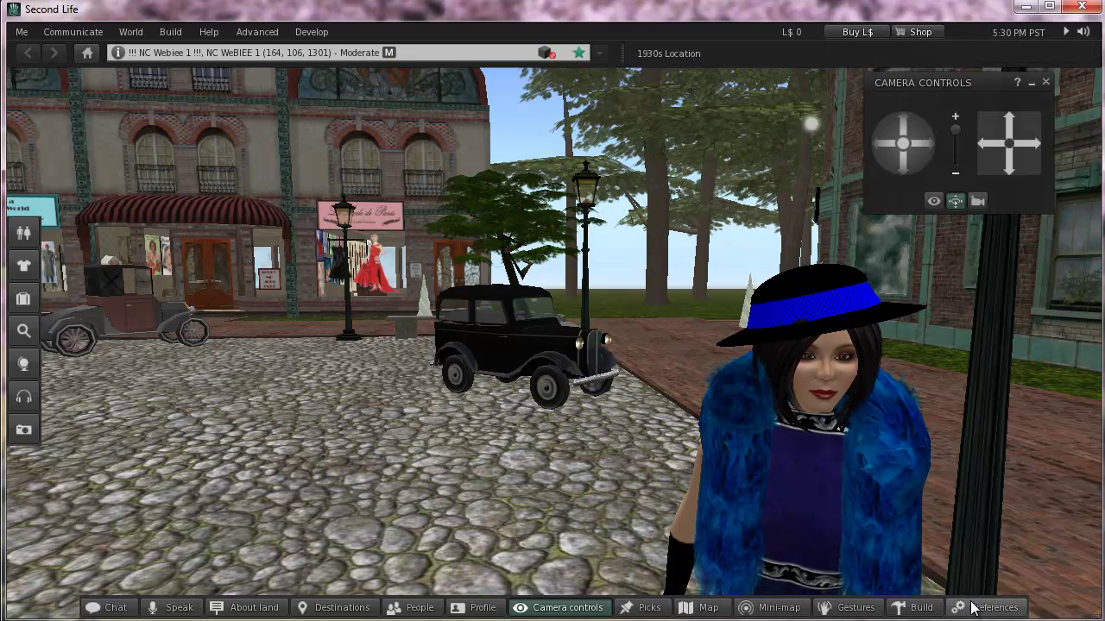
# - Review the available toolbar buttons, close that window, and open the preferences from the toolbar
pyautogui.rightClick(645, 607)
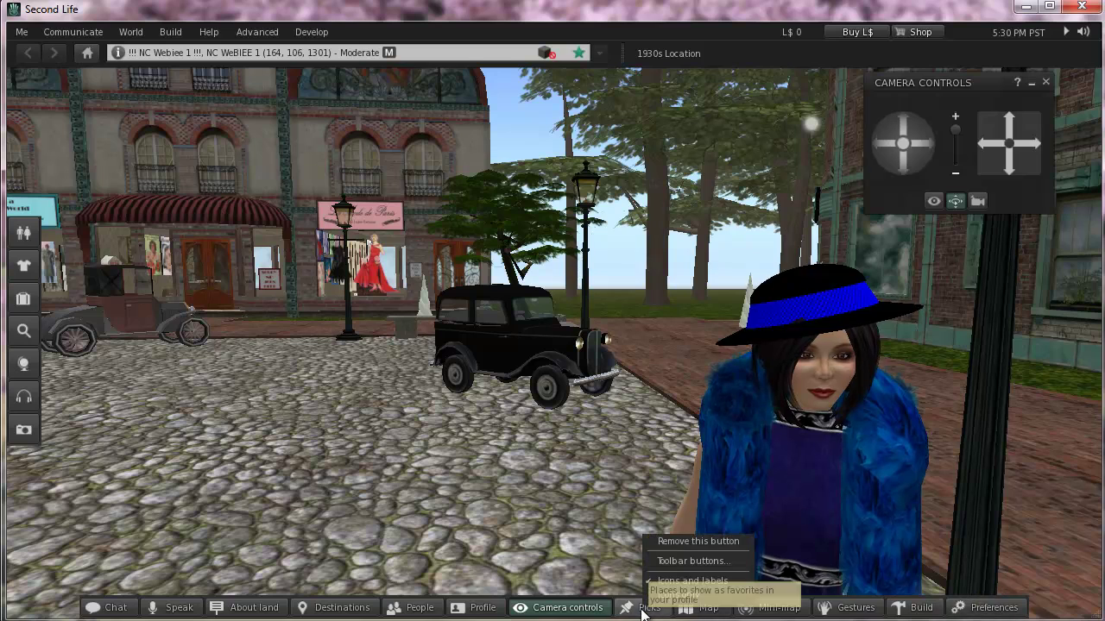
pyautogui.click(672, 563)
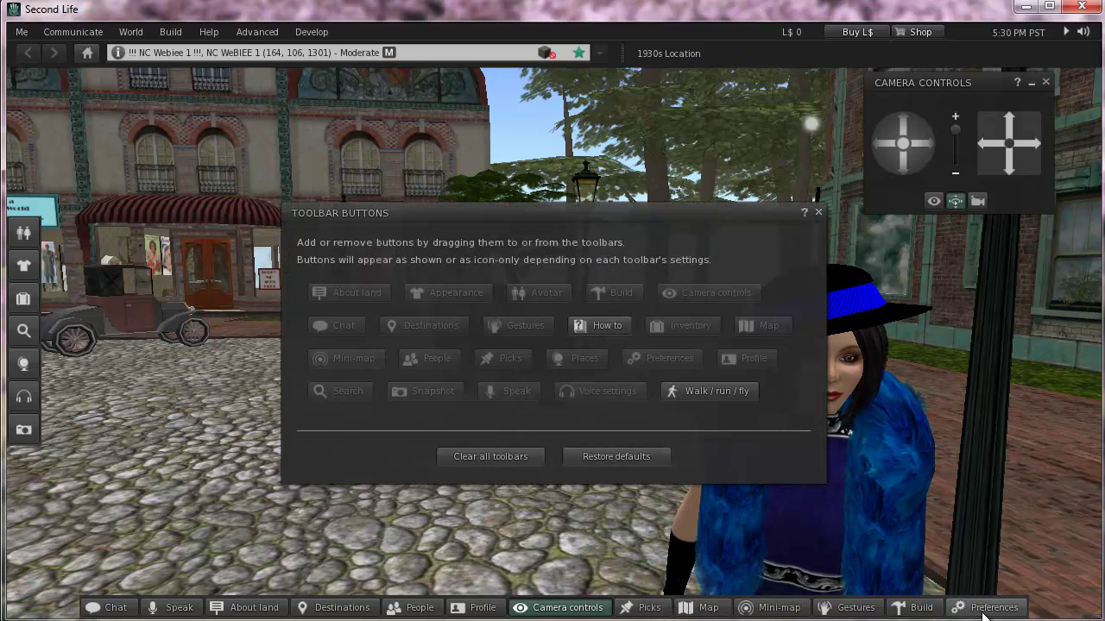
pyautogui.click(815, 213)
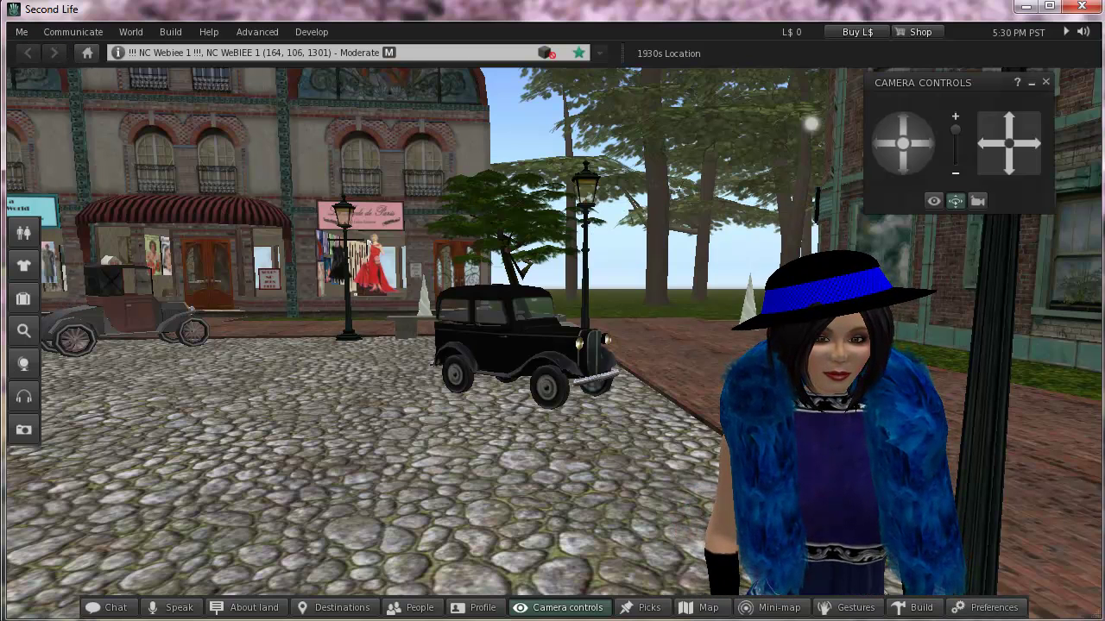
pyautogui.click(991, 610)
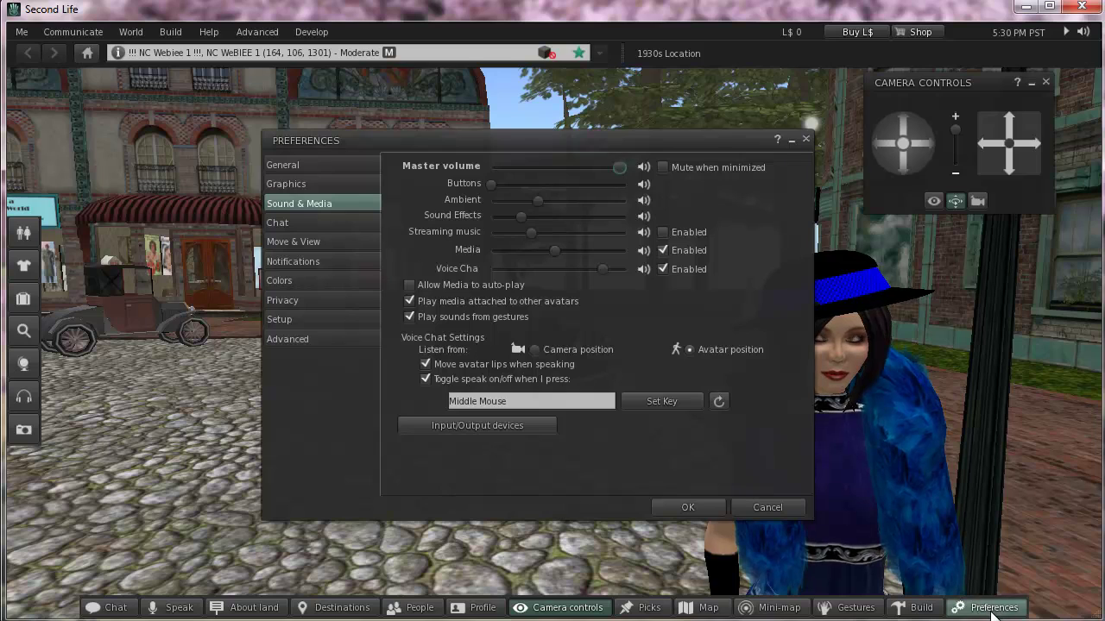